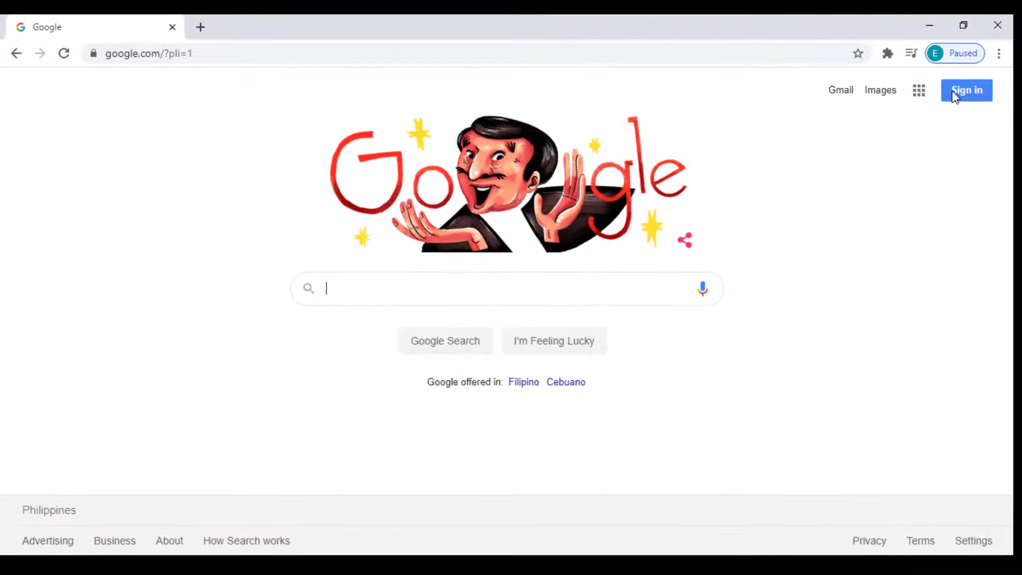
# Look through the full list of Google apps offered on the Google home page, and close it.
pyautogui.click(917, 91)
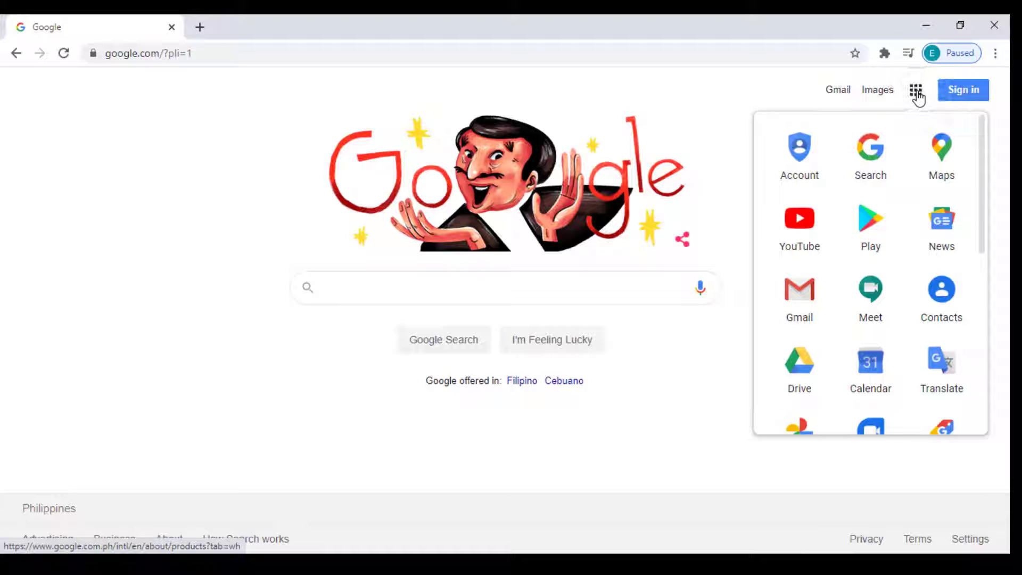
pyautogui.scroll(-6, 853, 260)
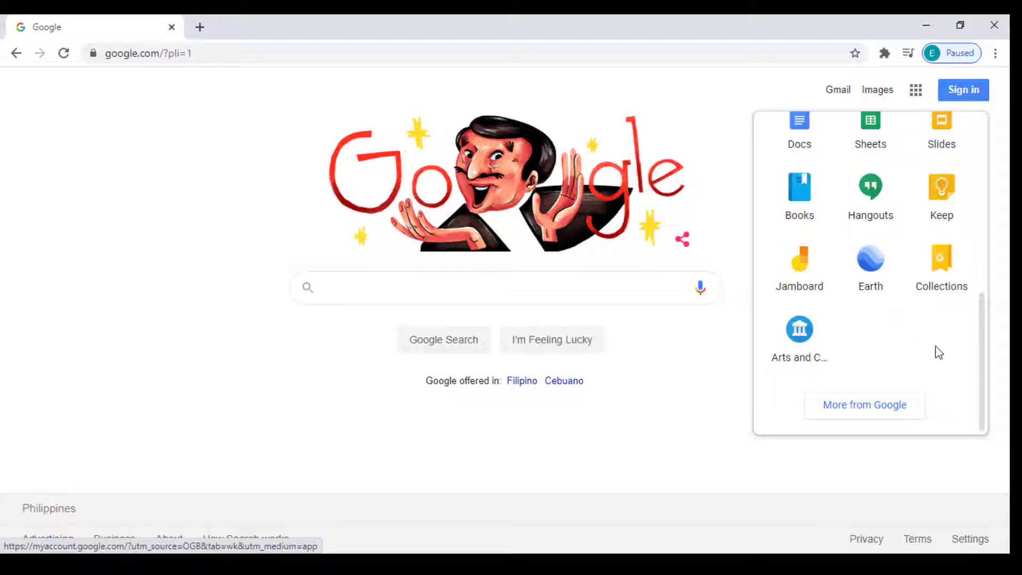
pyautogui.scroll(2, 940, 338)
pyautogui.scroll(-2, 936, 351)
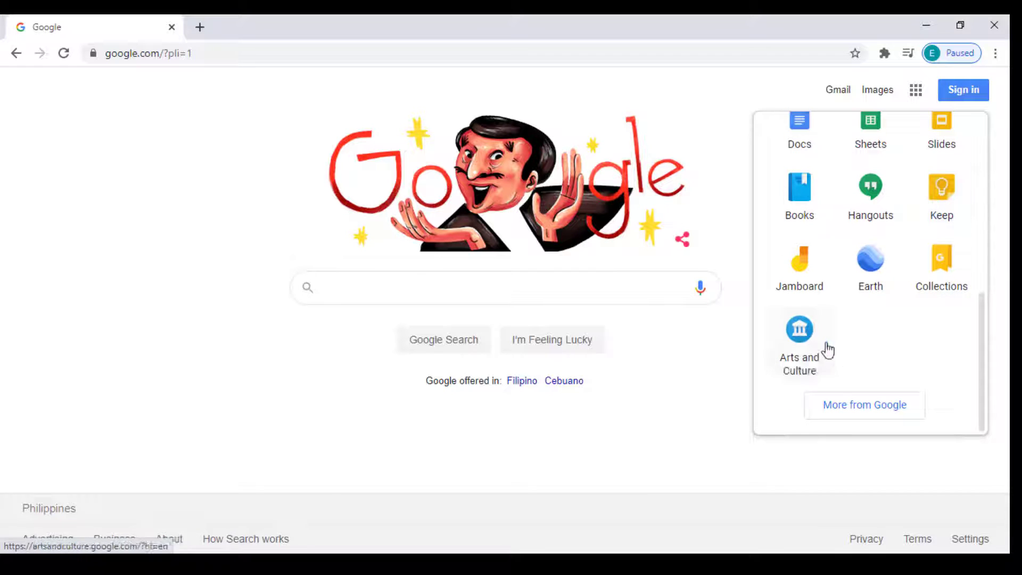
pyautogui.scroll(6, 929, 212)
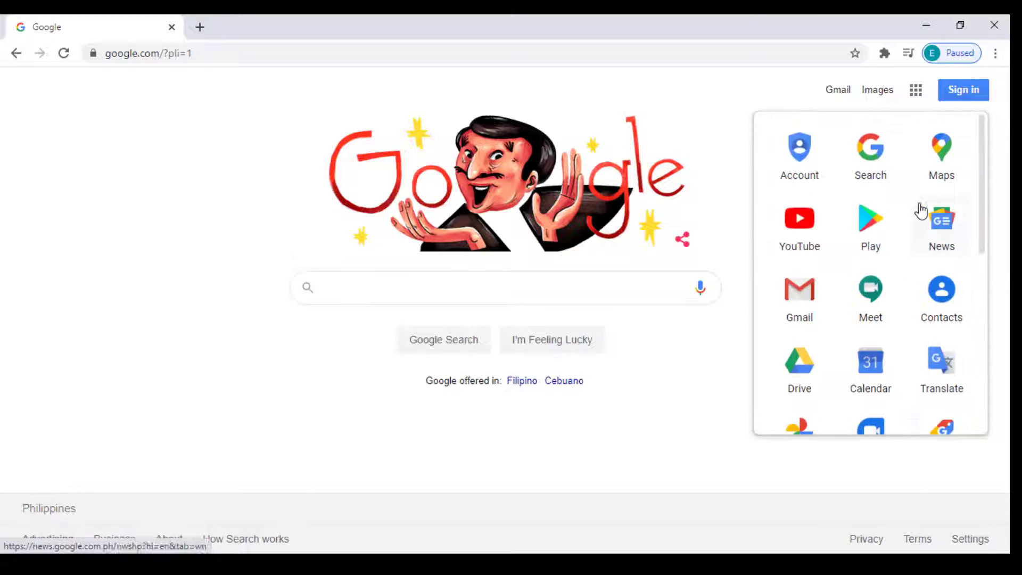
pyautogui.click(760, 103)
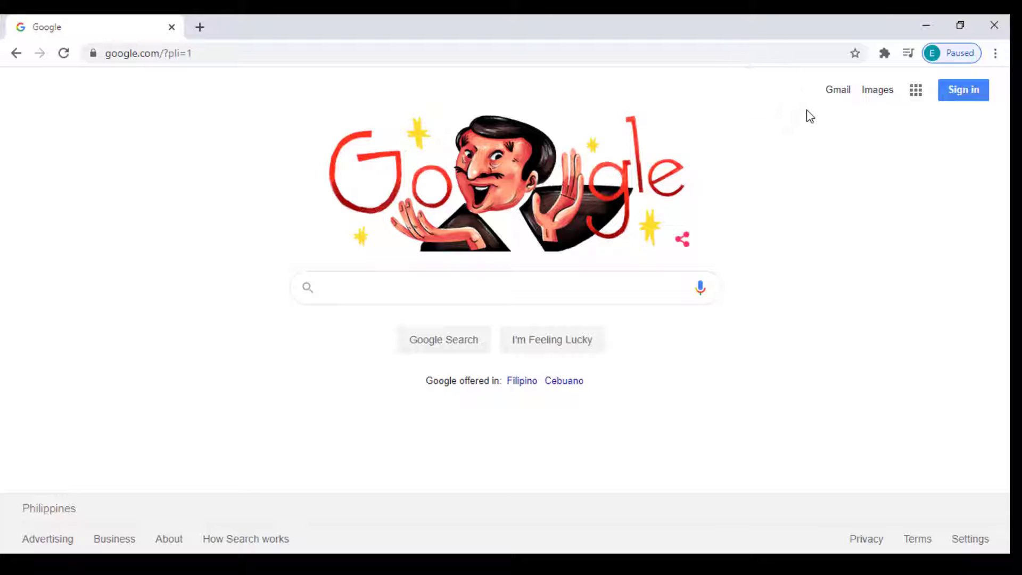
# Go to classroom.google.com and open the account options to check which account is signed in.
pyautogui.click(719, 55)
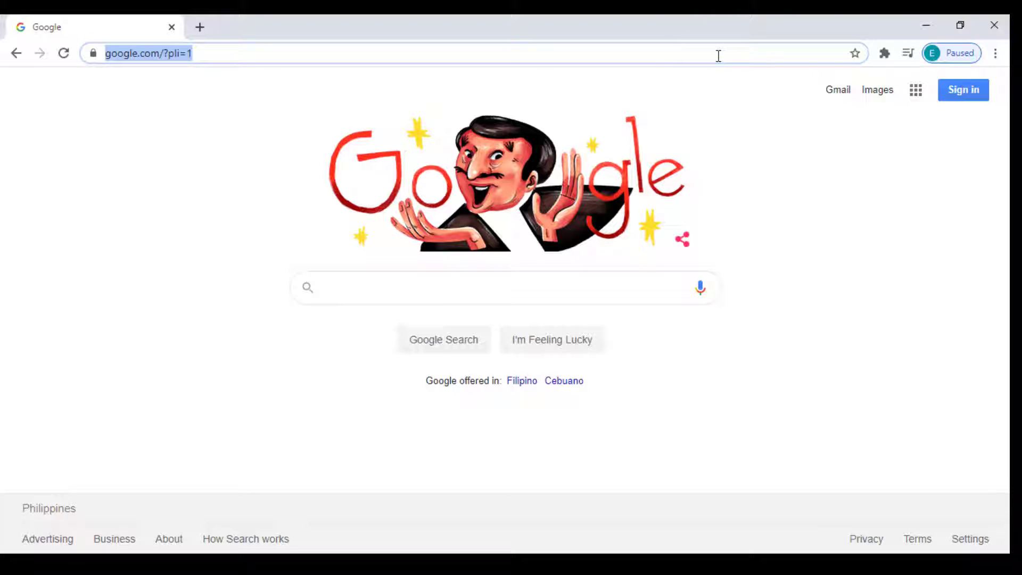
pyautogui.write('clas')
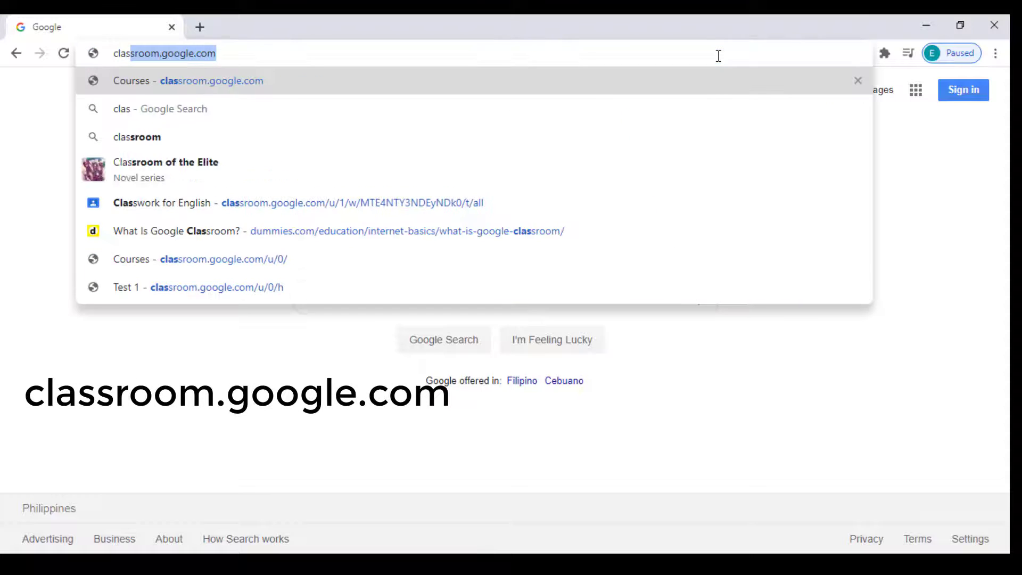
pyautogui.write('sroom.google.c')
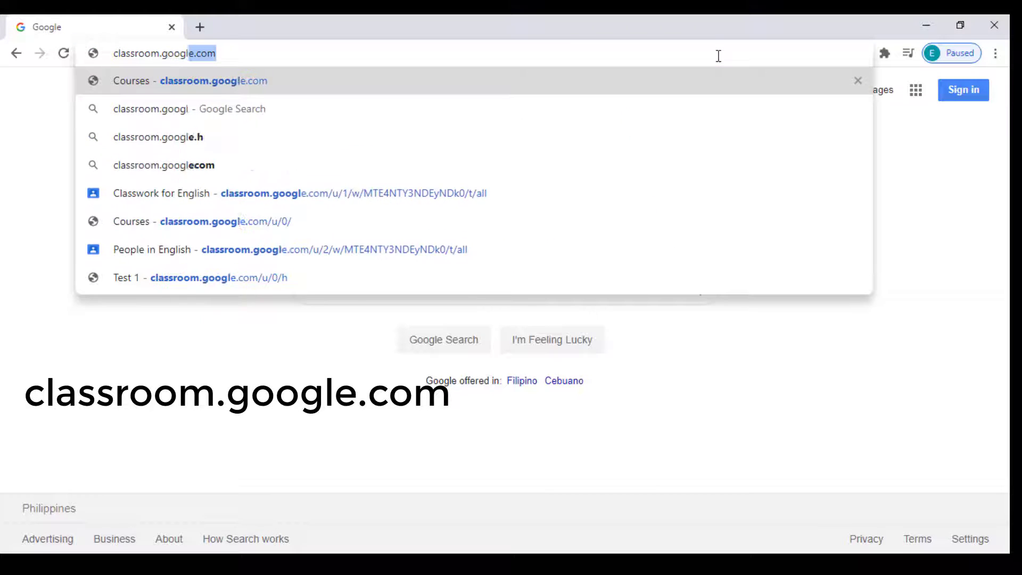
pyautogui.write('om')
pyautogui.press('Return')
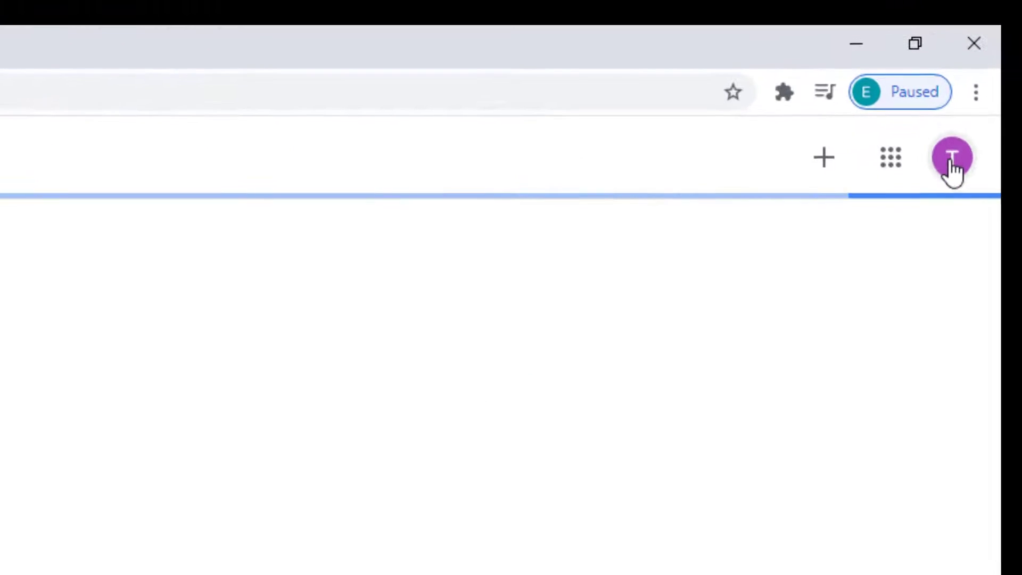
pyautogui.click(951, 159)
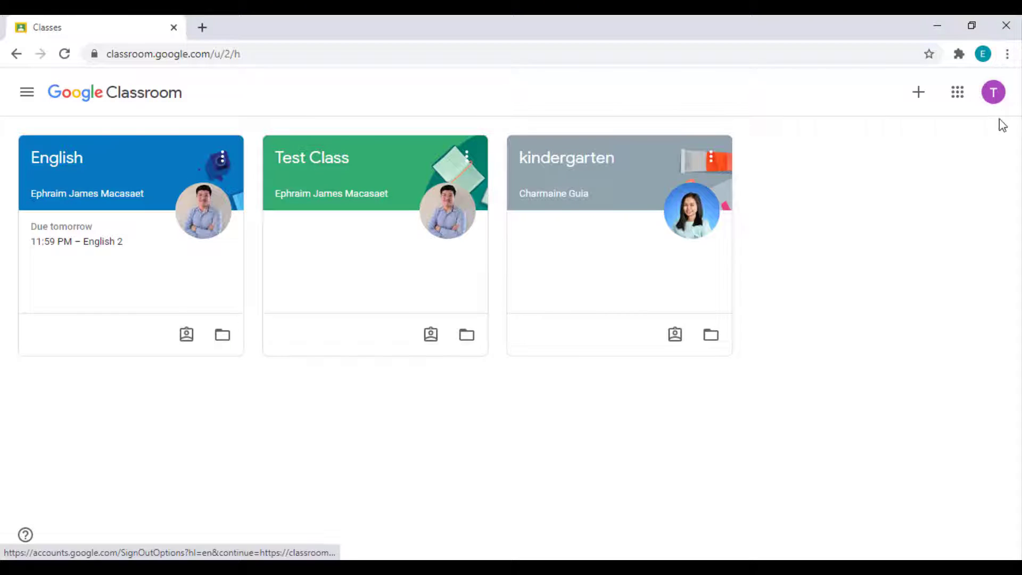
# Bookmark the Google Classroom page as Classes in the Bookmarks bar folder.
pyautogui.click(1007, 55)
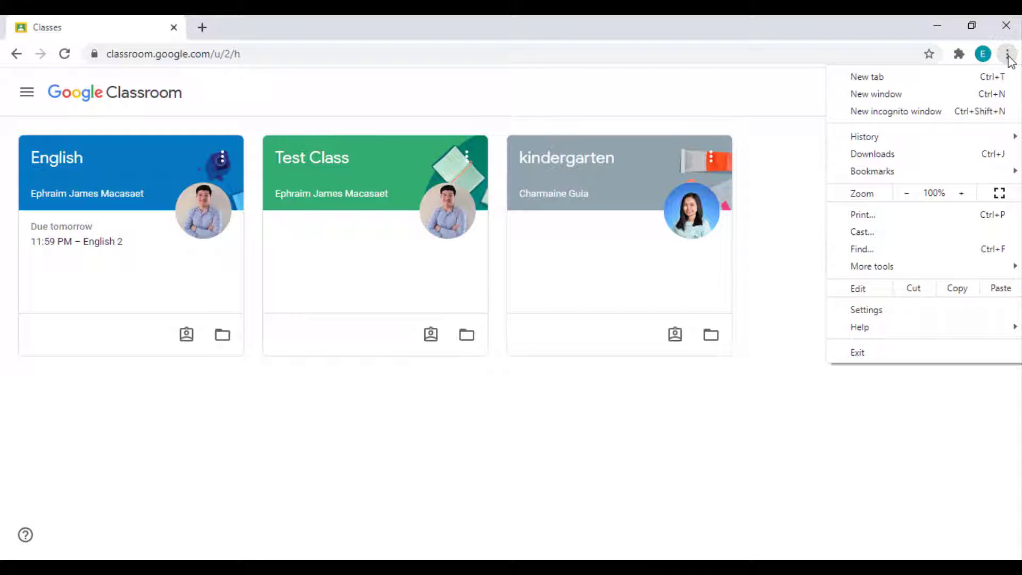
pyautogui.moveTo(889, 173)
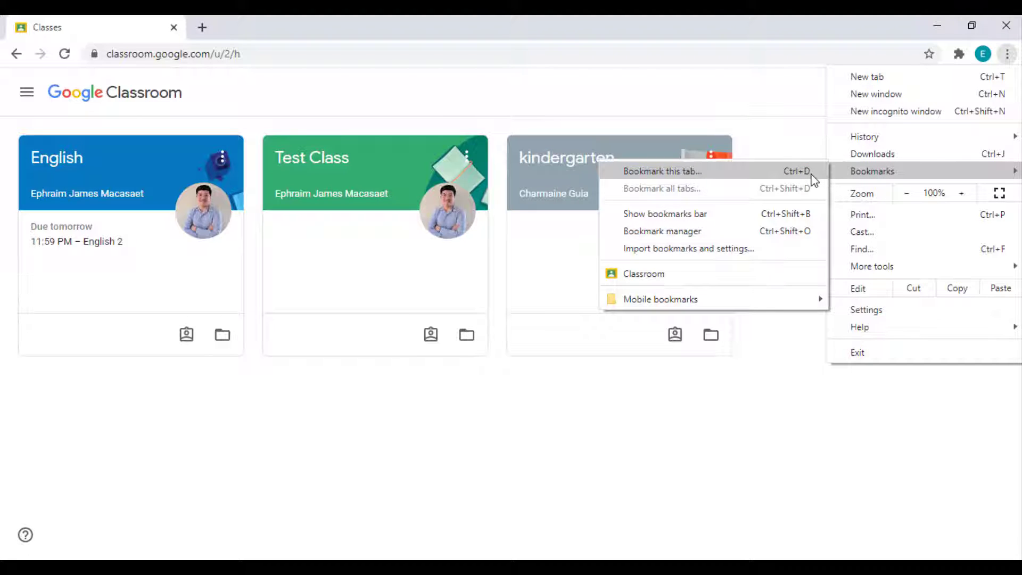
pyautogui.click(811, 174)
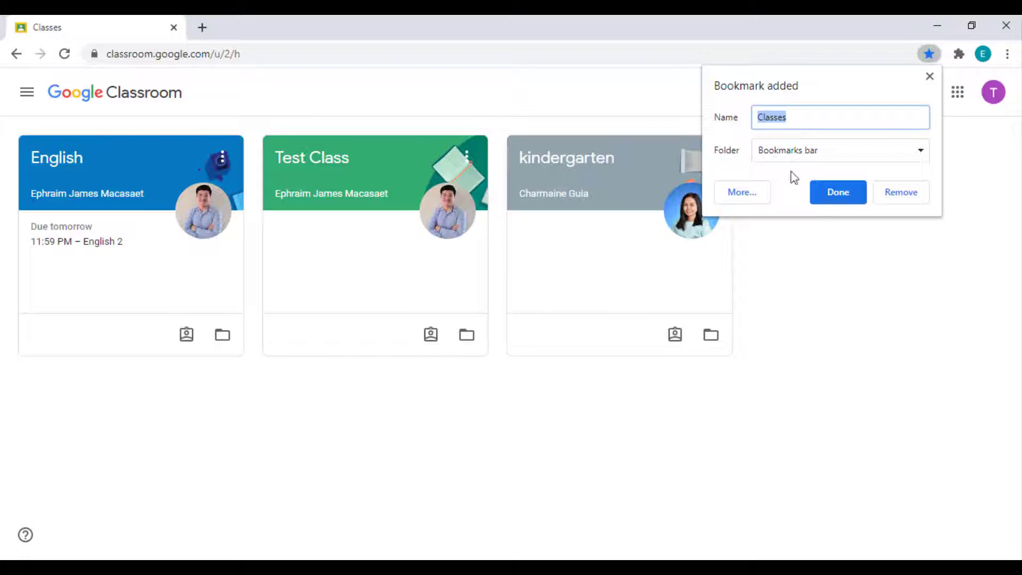
pyautogui.click(838, 192)
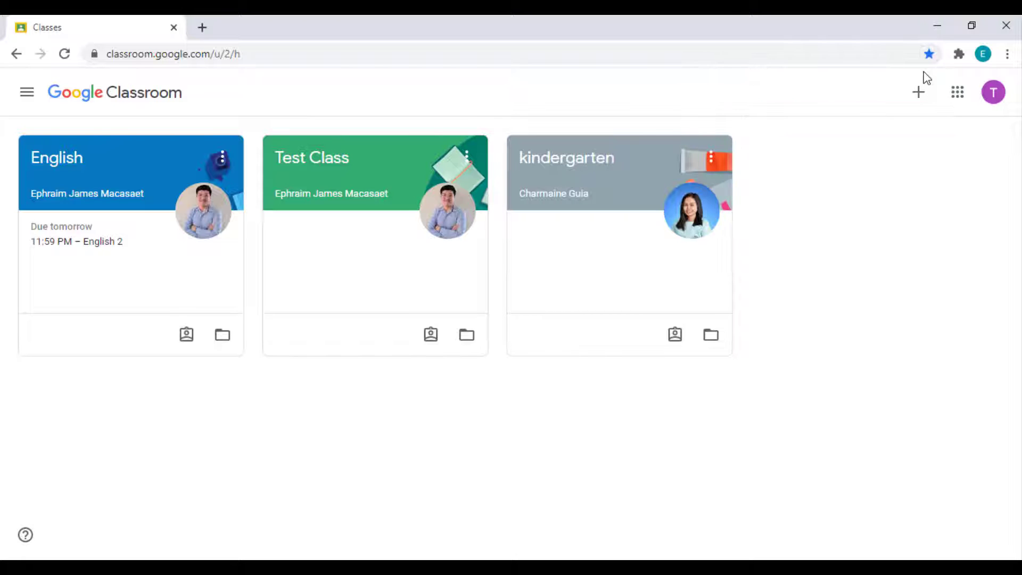
# Review the name and folder of the page's bookmark twice, keeping its settings.
pyautogui.click(929, 55)
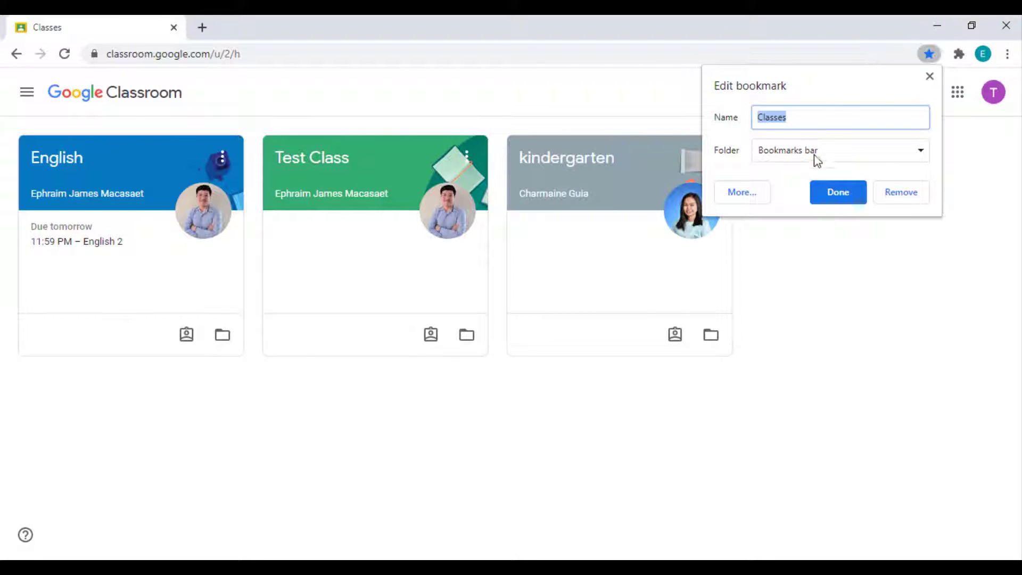
pyautogui.click(845, 192)
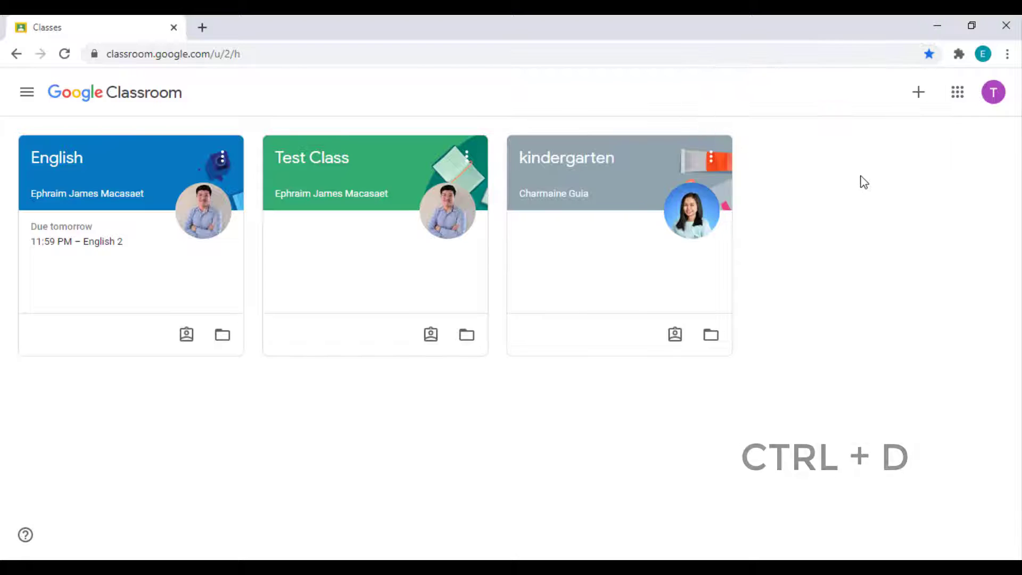
pyautogui.hotkey('ctrl', 'd')
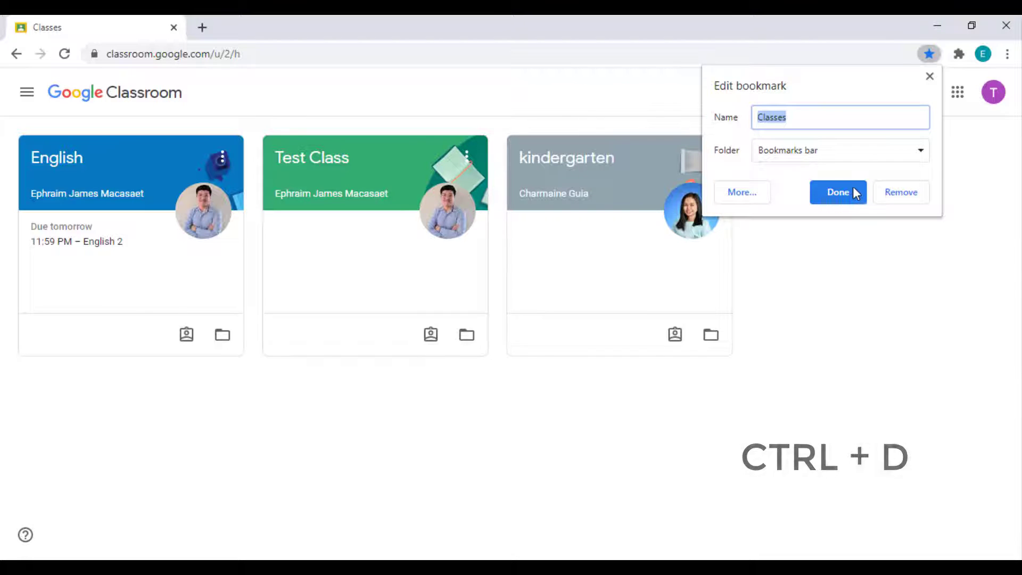
pyautogui.click(854, 186)
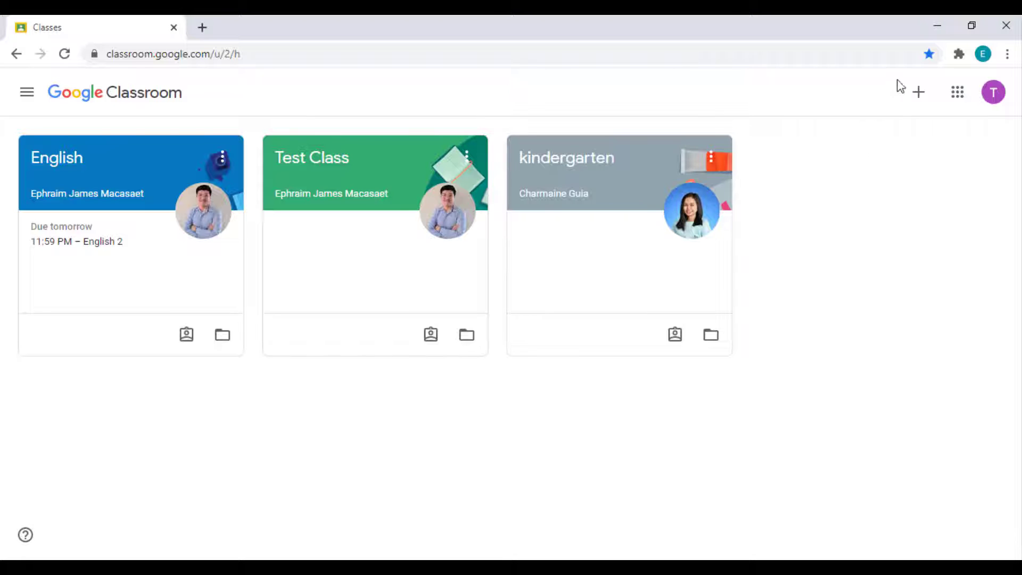
# Rename the page's bookmark as Classroom and save it in the Bookmarks bar folder.
pyautogui.click(930, 53)
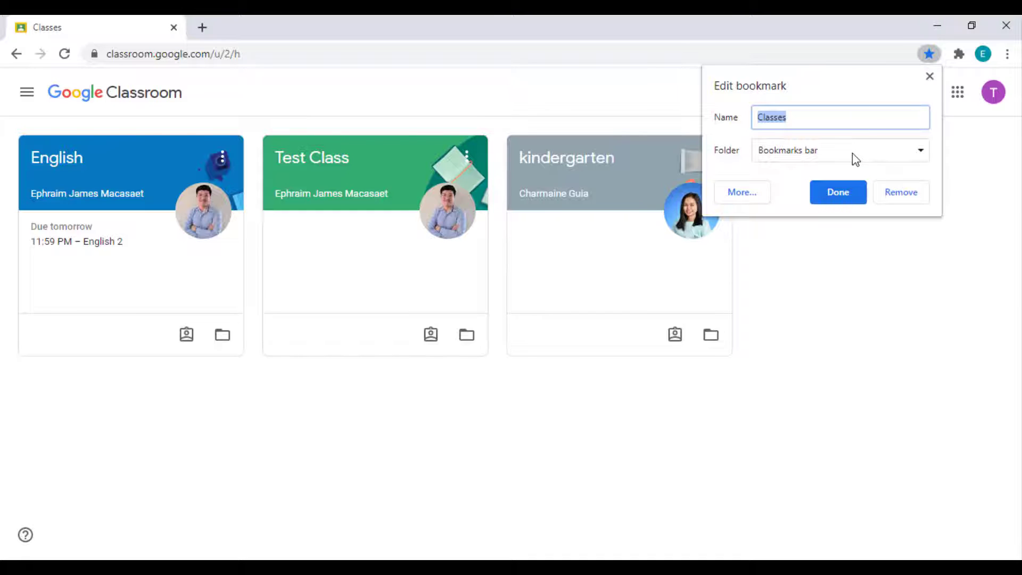
pyautogui.write('C')
pyautogui.click(858, 154)
pyautogui.click(851, 175)
pyautogui.click(843, 192)
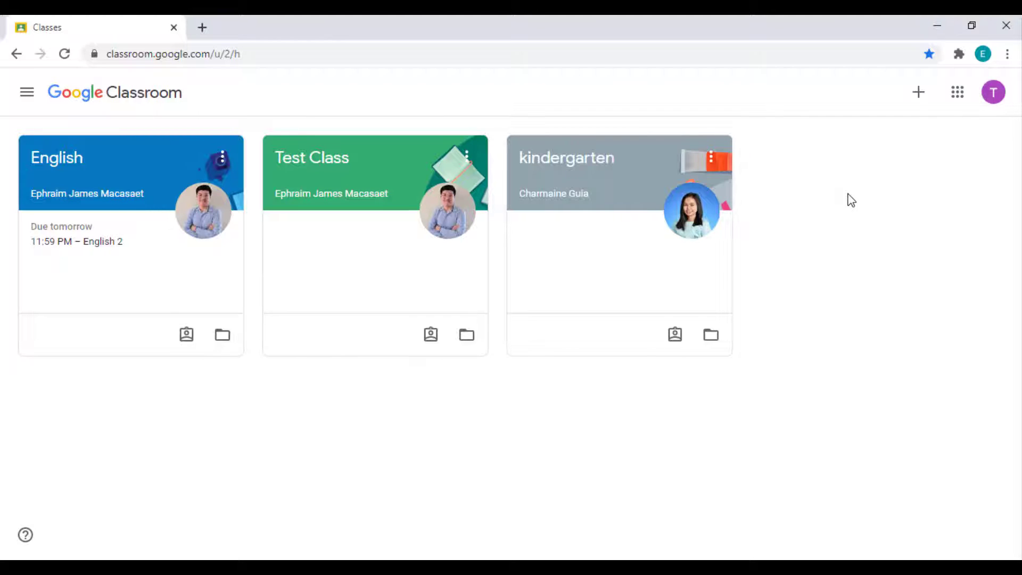
# Open Google Classroom from its saved bookmark in a new tab and enter the English class.
pyautogui.hotkey('ctrl', 't')
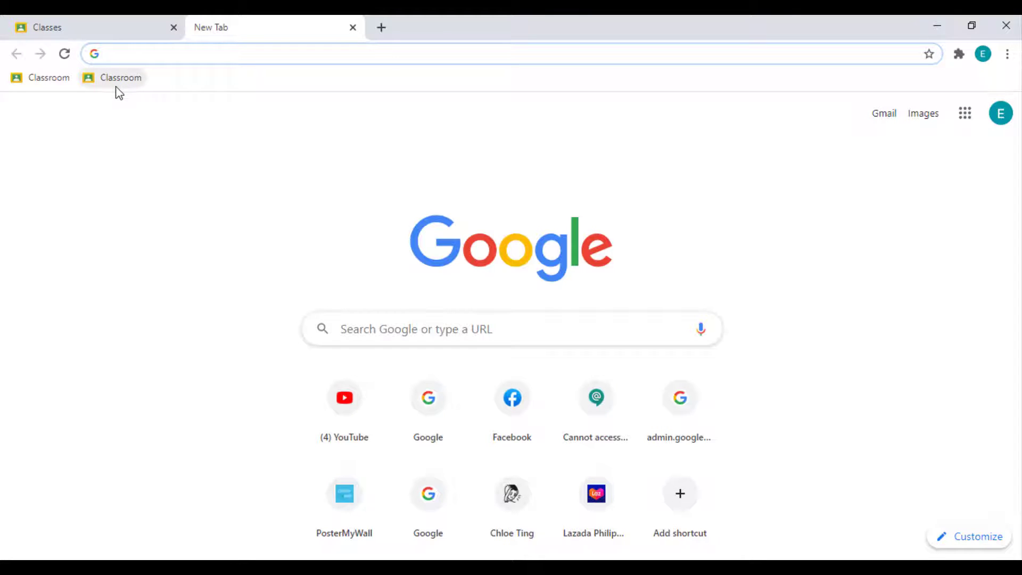
pyautogui.click(131, 80)
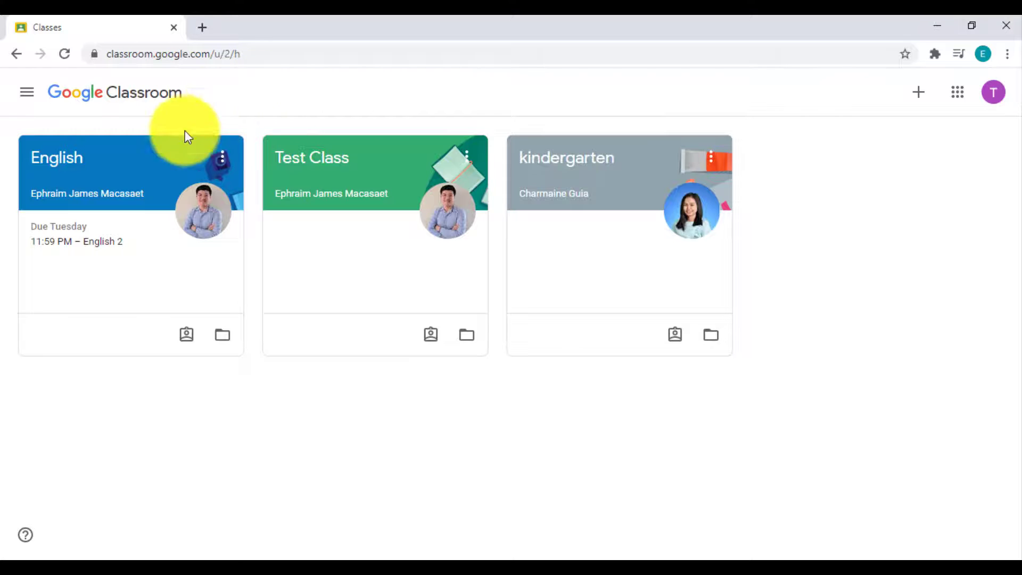
pyautogui.click(171, 178)
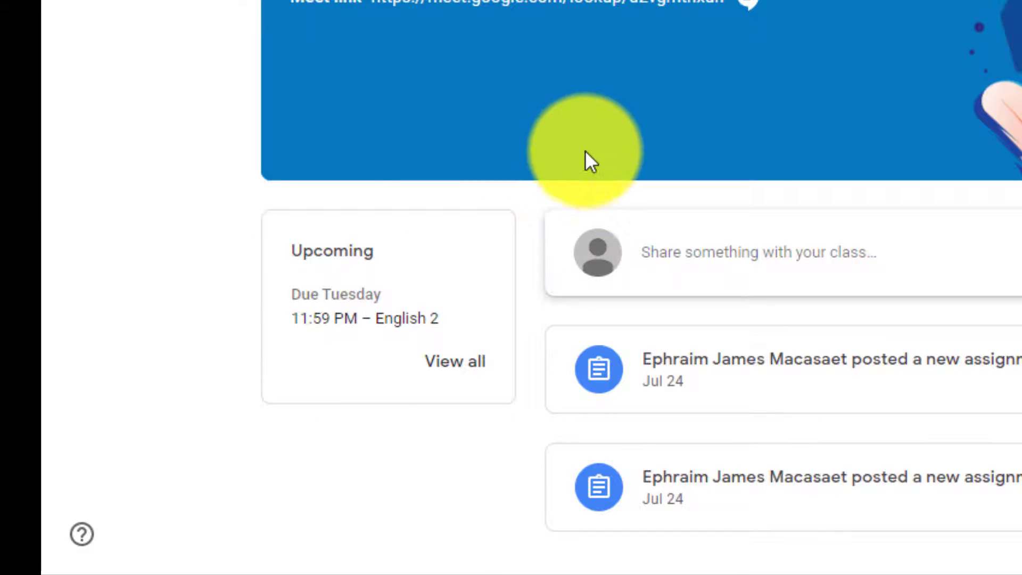
pyautogui.scroll(1, 580, 107)
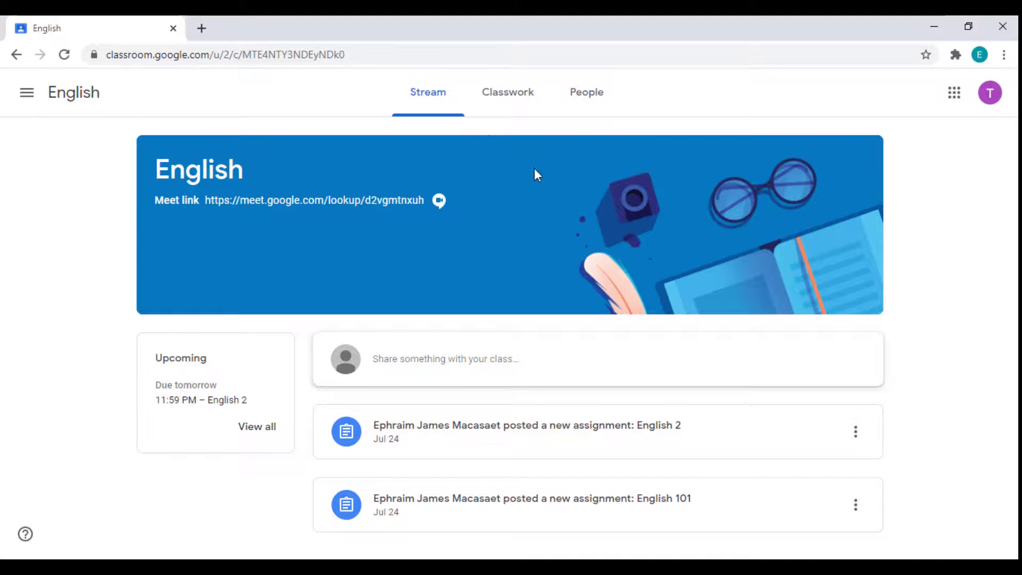
# Open the full details of the English 2 assignment from the English class's classwork.
pyautogui.click(490, 107)
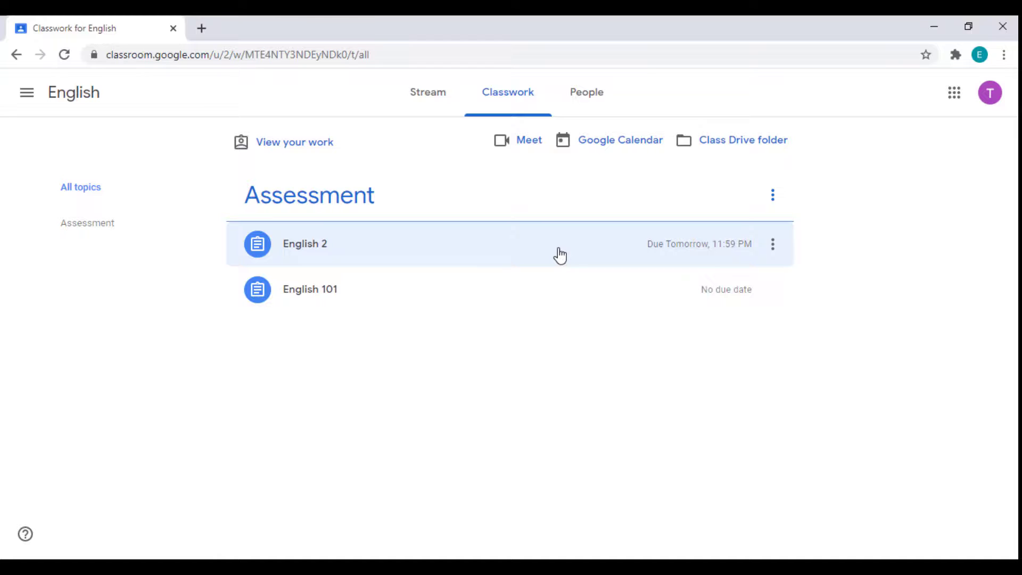
pyautogui.click(559, 254)
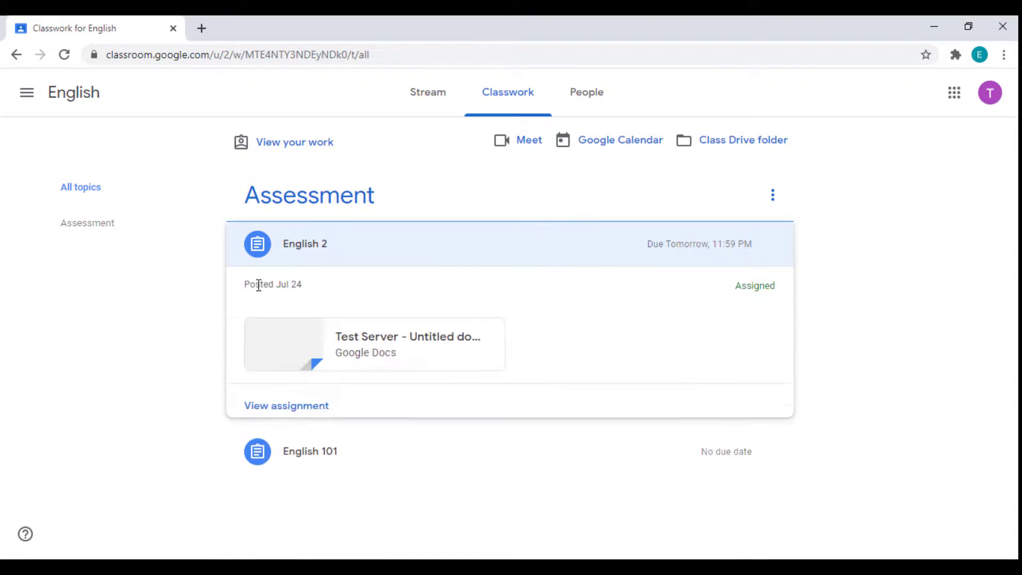
pyautogui.click(283, 408)
# Post the class comment "Hello, This is a question!" on the English 2 assignment.
pyautogui.click(418, 284)
pyautogui.write('Hello, This is t')
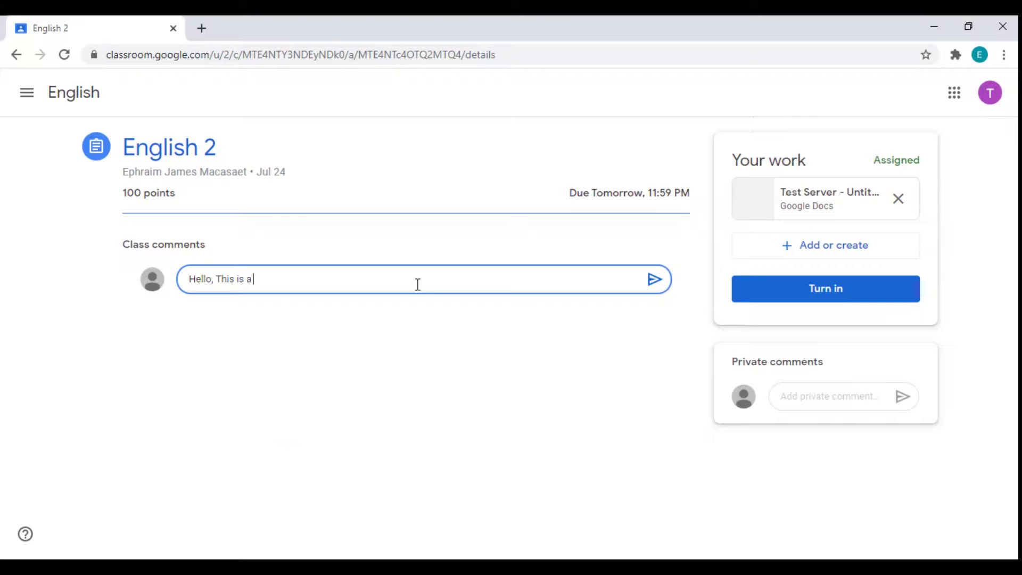
pyautogui.write(' question!')
pyautogui.press('Return')
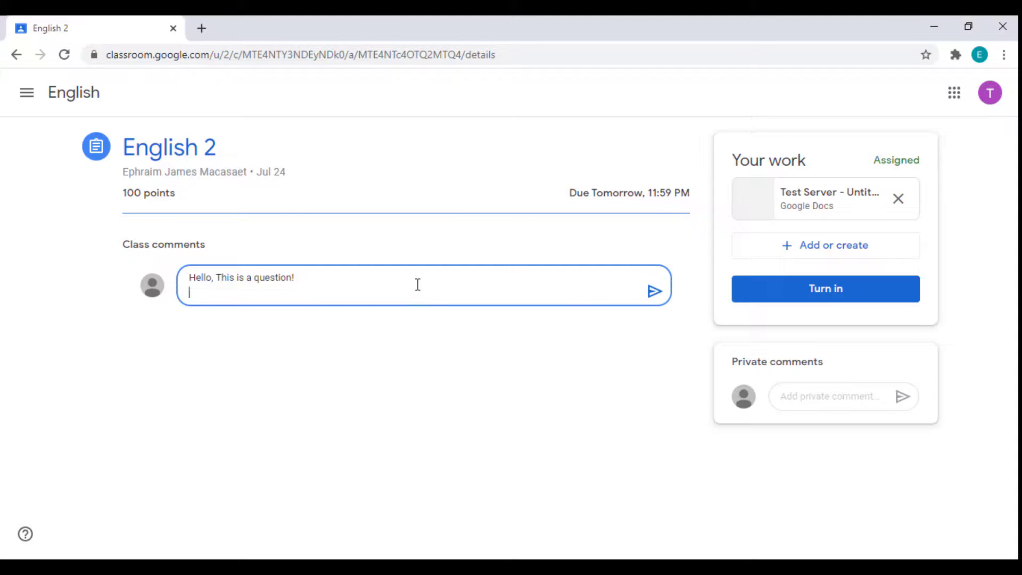
pyautogui.click(655, 292)
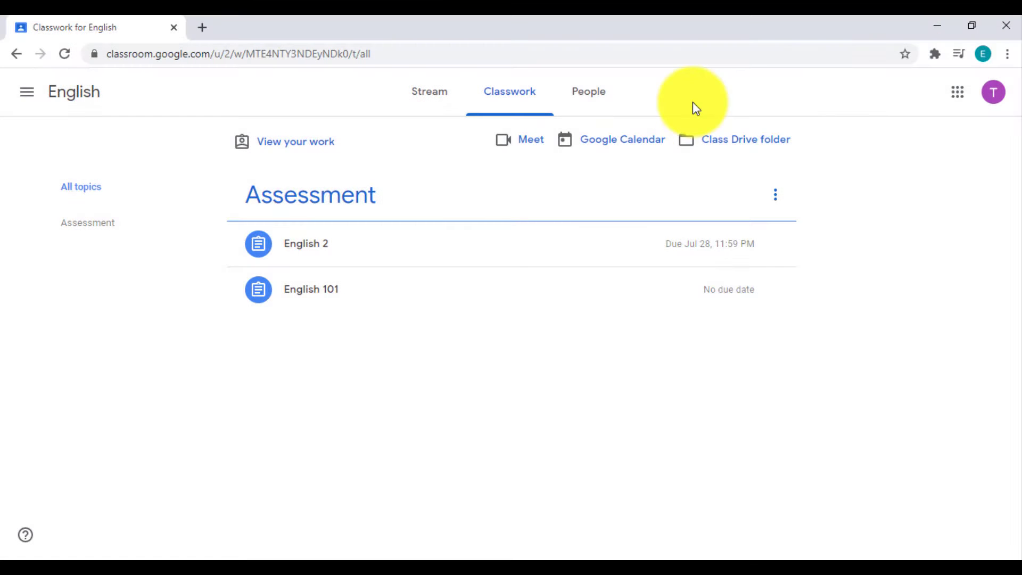
# Show the people in the English class and start an e-mail to its teacher.
pyautogui.click(615, 101)
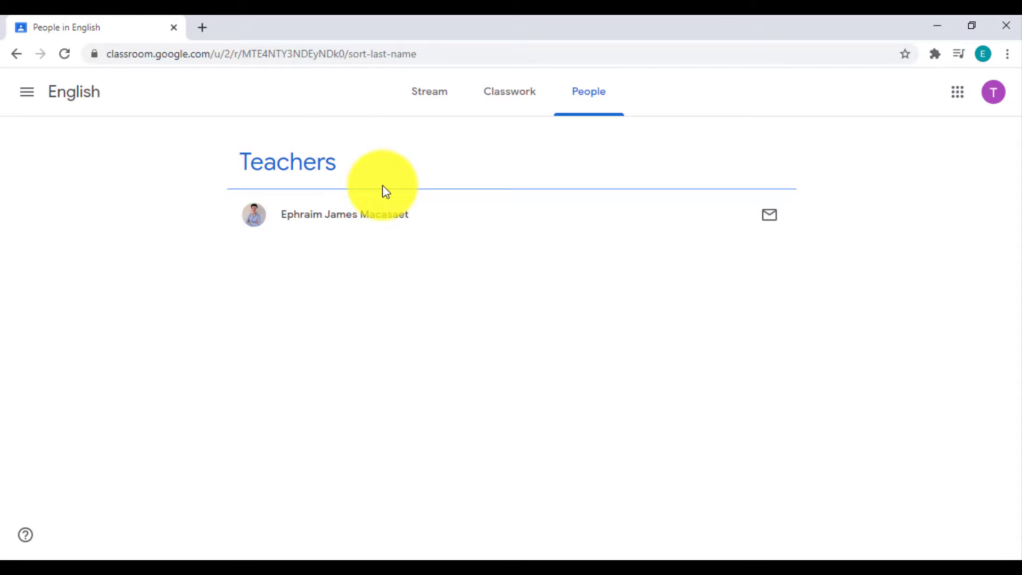
pyautogui.click(770, 218)
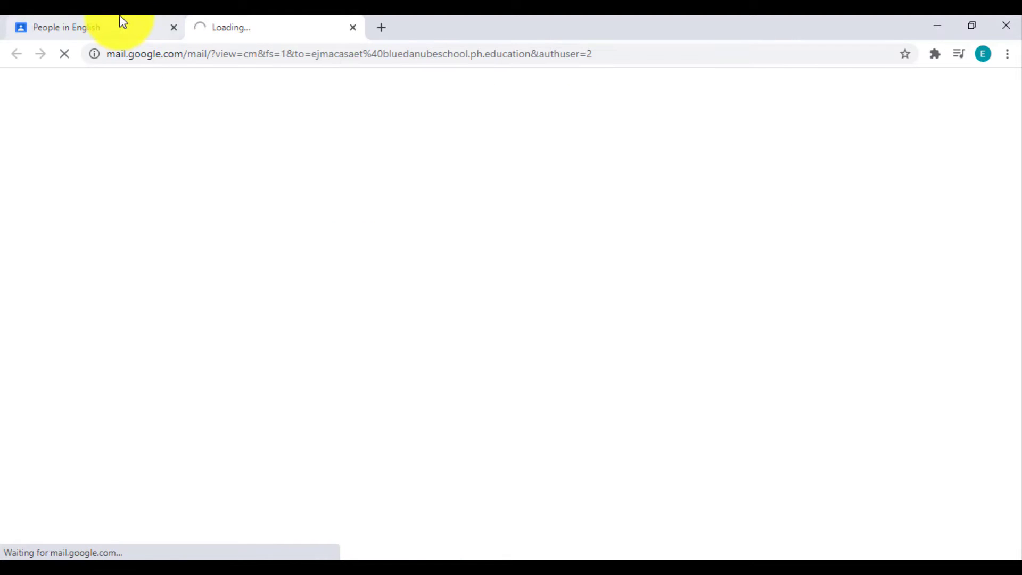